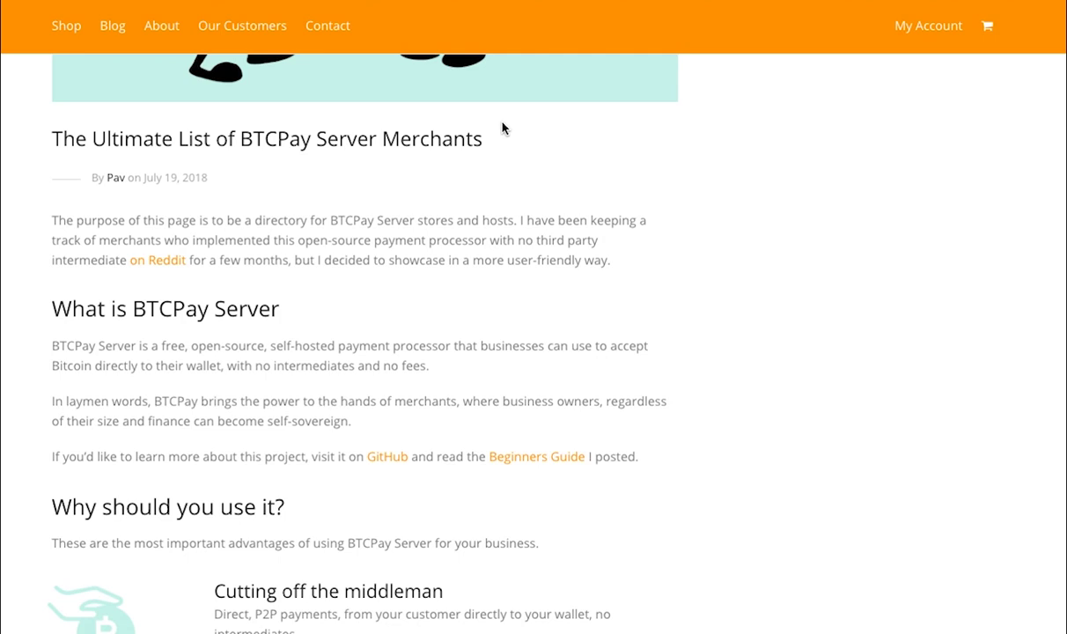
- Scroll down the BTCPay blog post to its 'Why should you use it?' advantages section
{"action": "scroll", "coordinate": [502, 128], "scroll_direction": "down", "scroll_amount": 4}
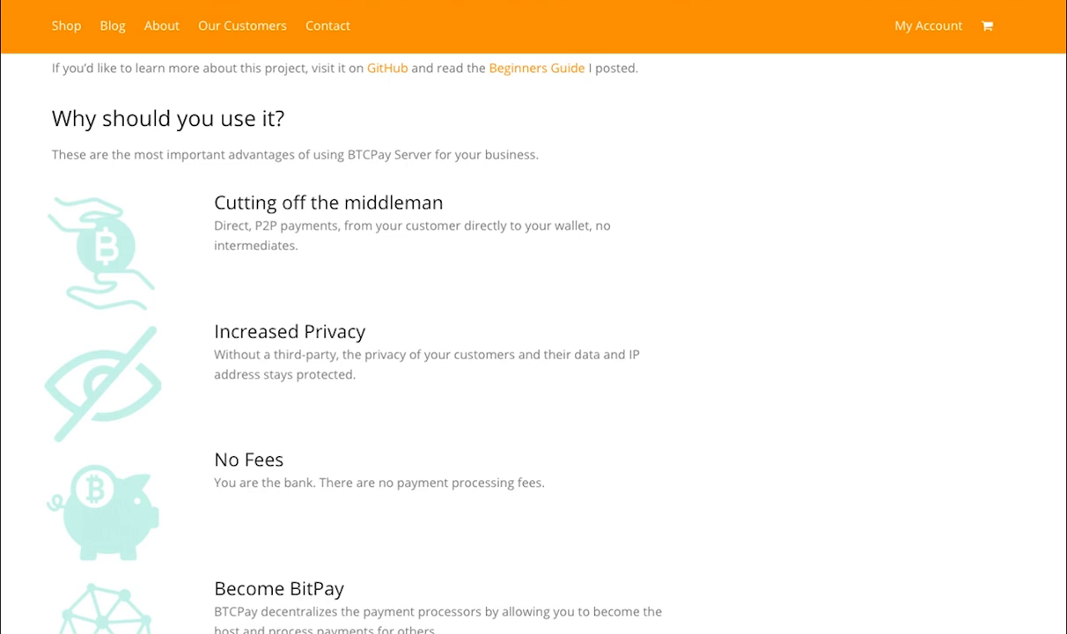
{"action": "scroll", "coordinate": [533, 343], "scroll_direction": "down", "scroll_amount": 2}
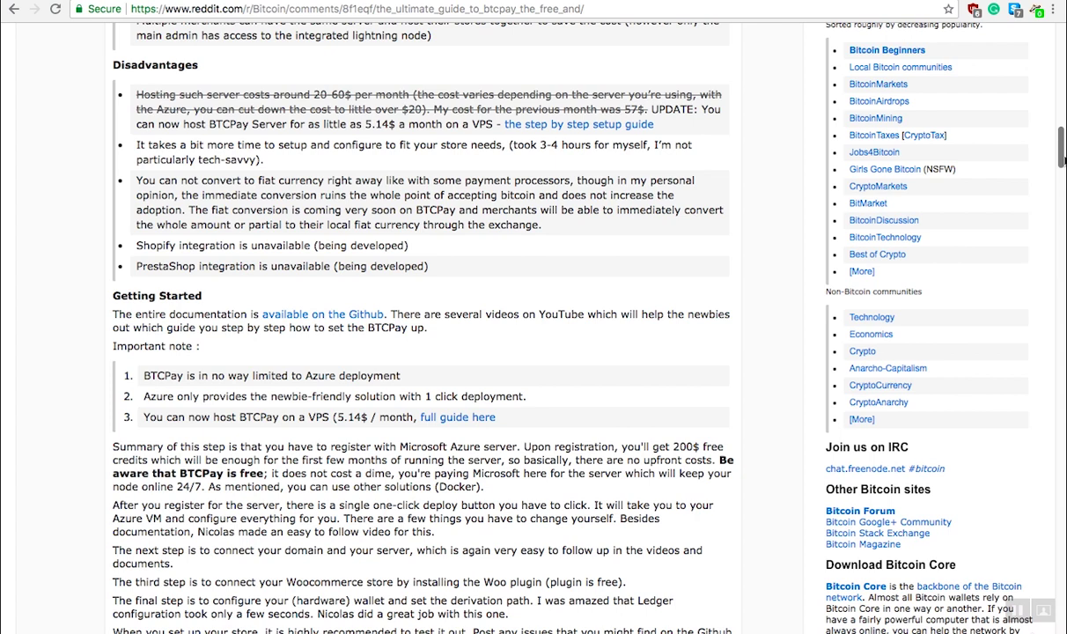
- Scroll further through the Reddit BTCPay guide before heading to github.com/btcpayserver
{"action": "scroll", "coordinate": [1063, 160], "scroll_direction": "down", "scroll_amount": 5}
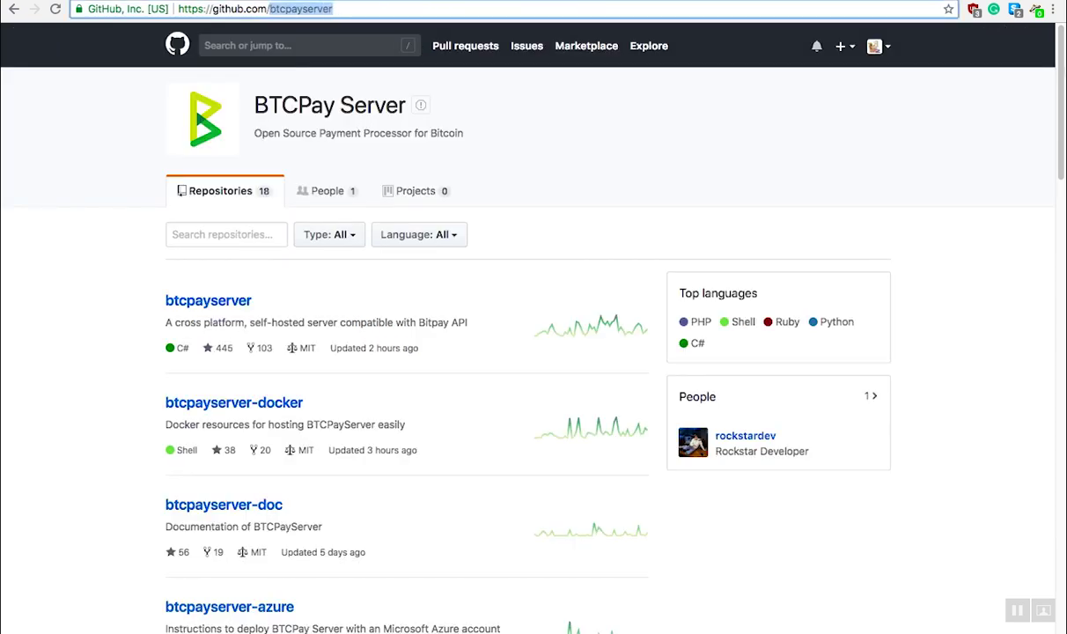
- Download btcpay-for-woocommerce.zip from woocommerce-plugin's 2.2.24 release and return to the Wootoshi tab
{"action": "scroll", "coordinate": [528, 317], "scroll_direction": "down", "scroll_amount": 3}
{"action": "scroll", "coordinate": [1043, 352], "scroll_direction": "down", "scroll_amount": 10}
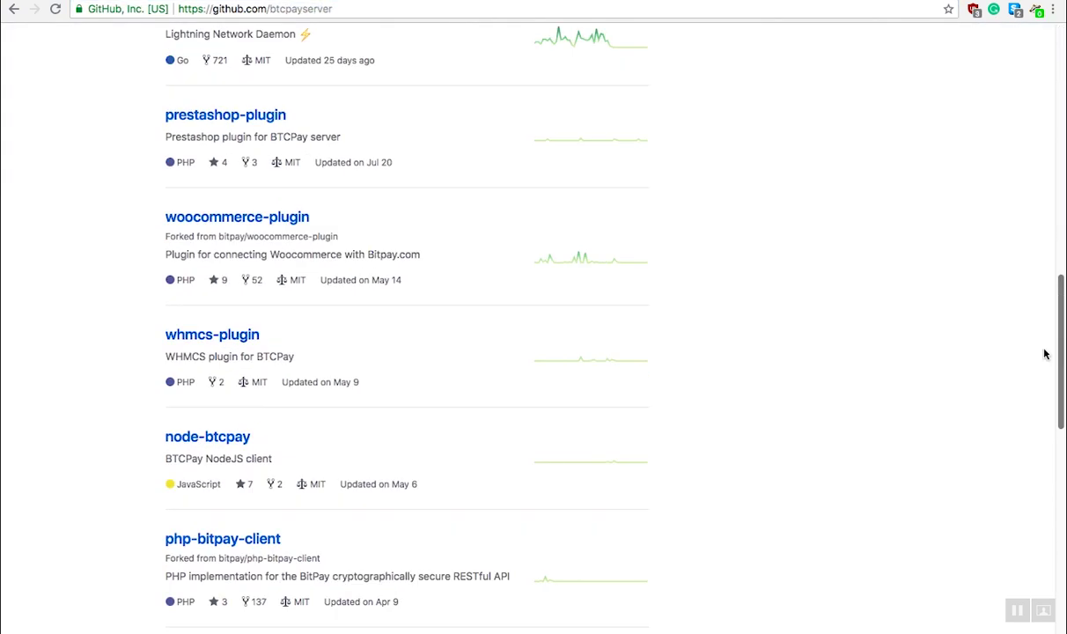
{"action": "left_click", "coordinate": [204, 220]}
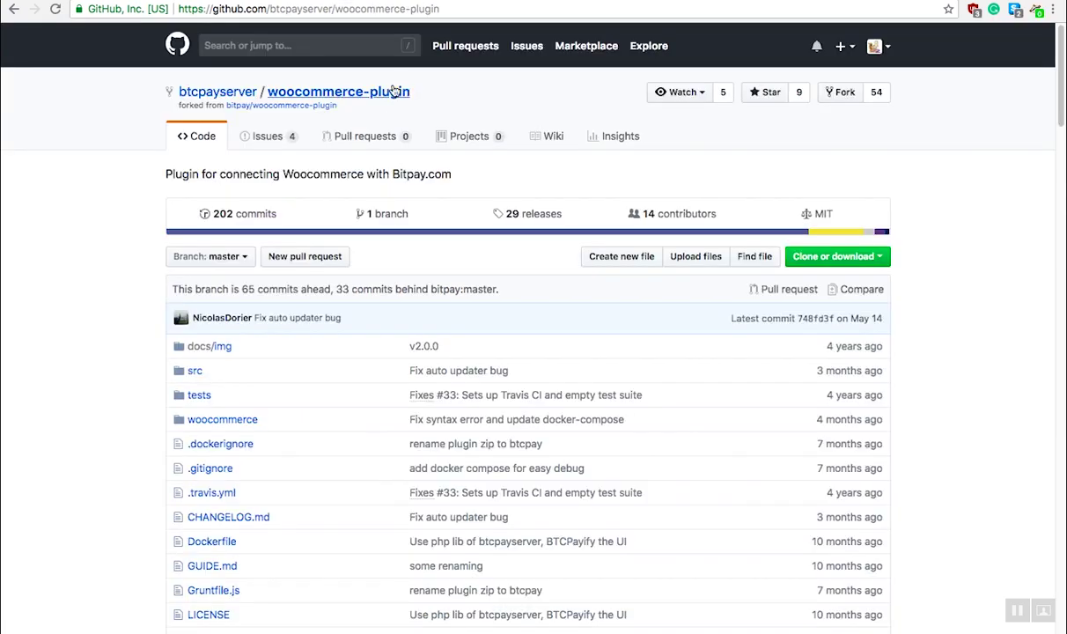
{"action": "left_click", "coordinate": [538, 212]}
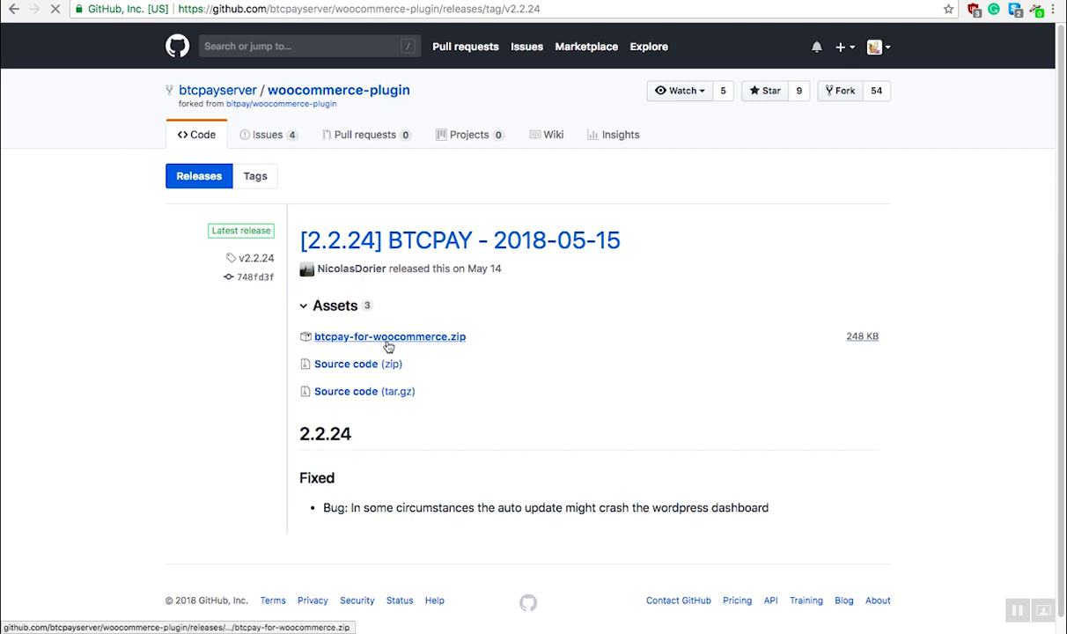
{"action": "left_click", "coordinate": [415, 336]}
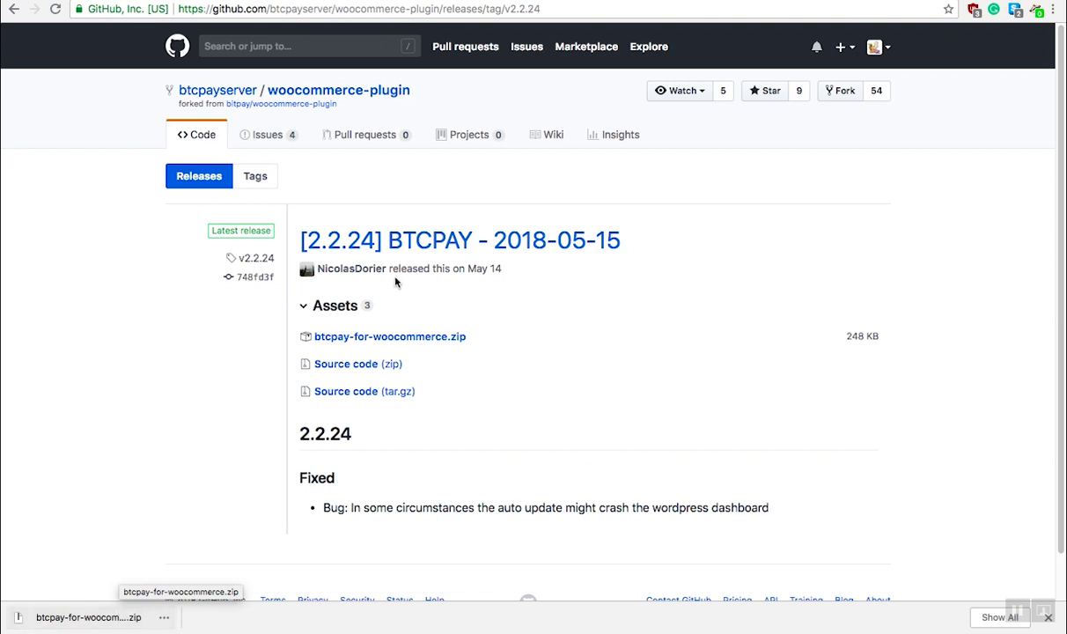
{"action": "left_click", "coordinate": [528, 1]}
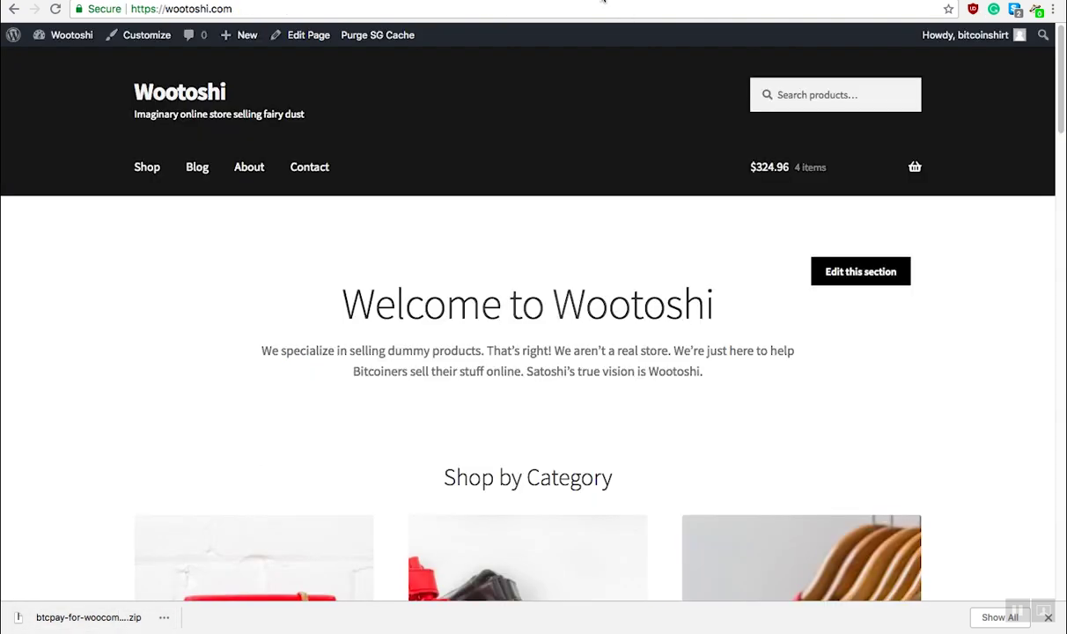
- Under Plugins > Add New > Upload Plugin, select btcpay-for-woocommerce.zip from Downloads
{"action": "mouse_move", "coordinate": [65, 35]}
{"action": "left_click", "coordinate": [58, 61]}
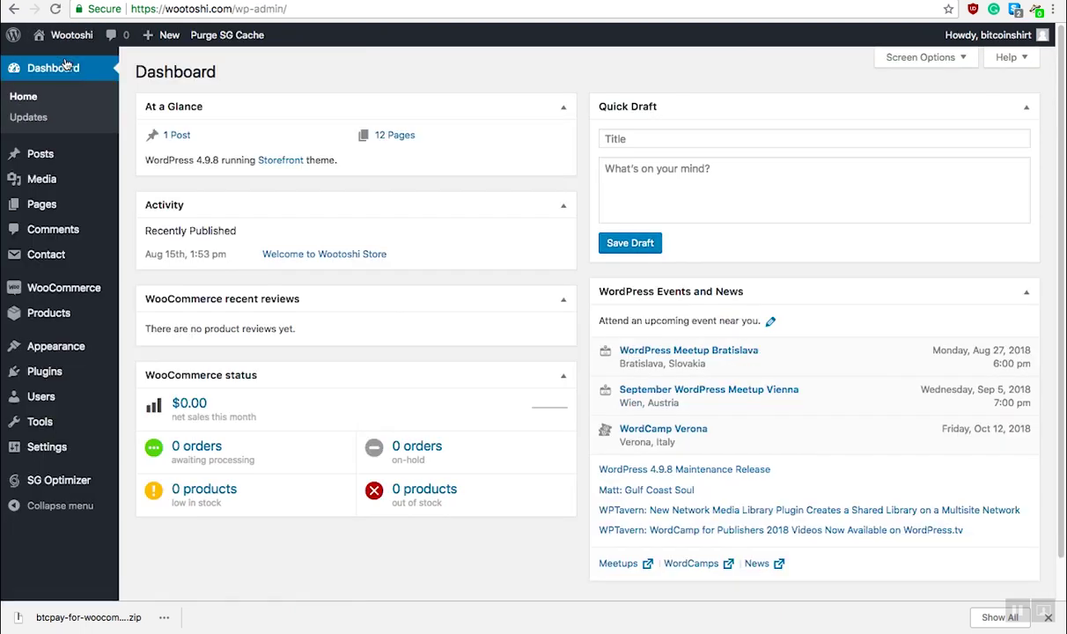
{"action": "mouse_move", "coordinate": [44, 370]}
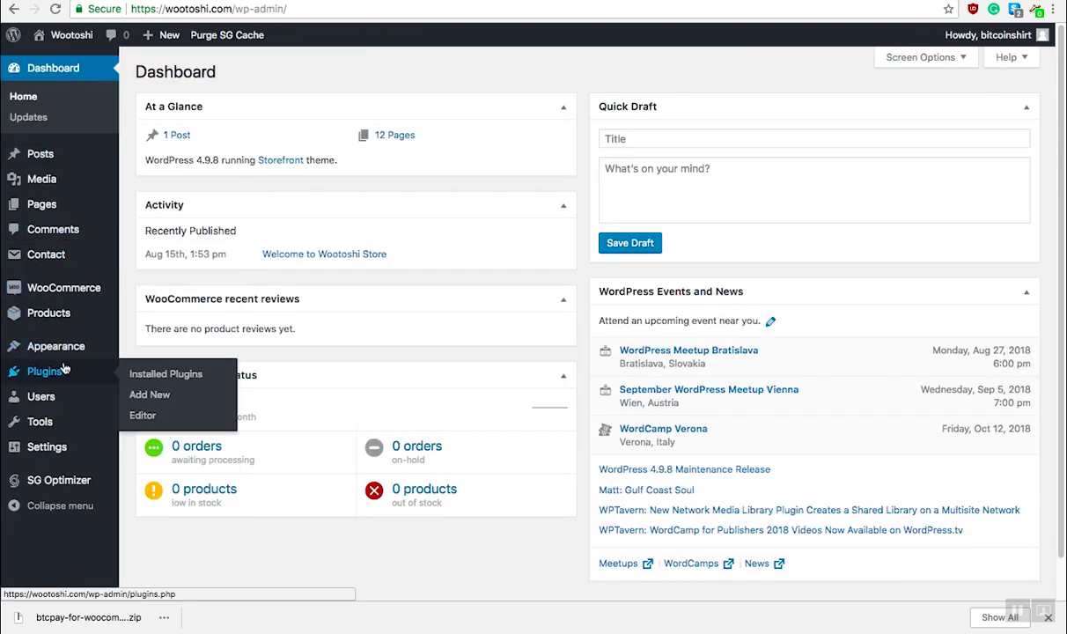
{"action": "left_click", "coordinate": [158, 396]}
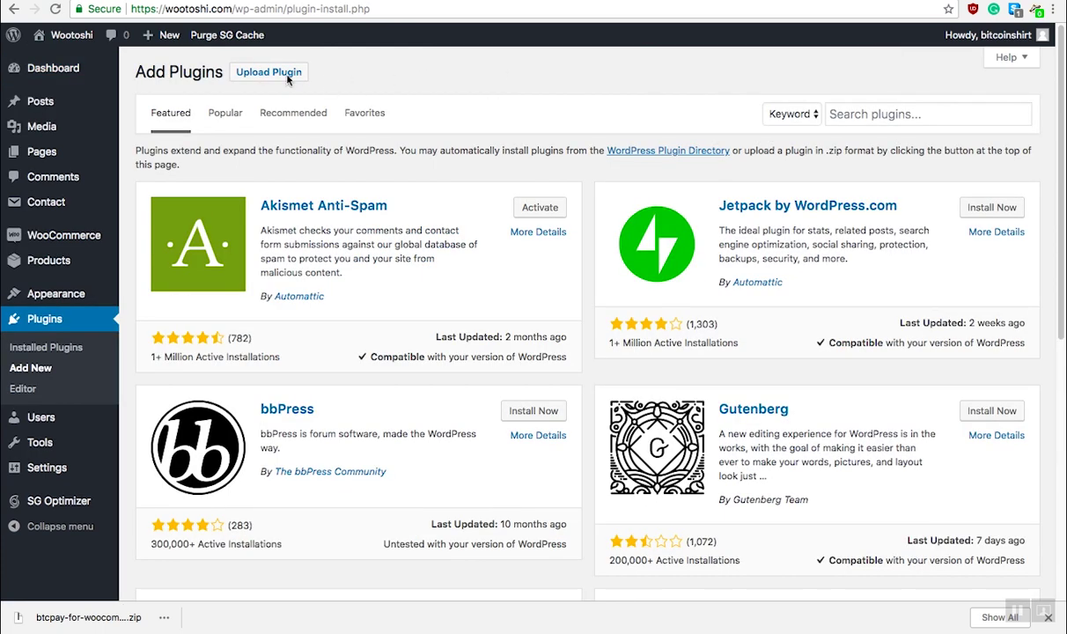
{"action": "left_click", "coordinate": [276, 77]}
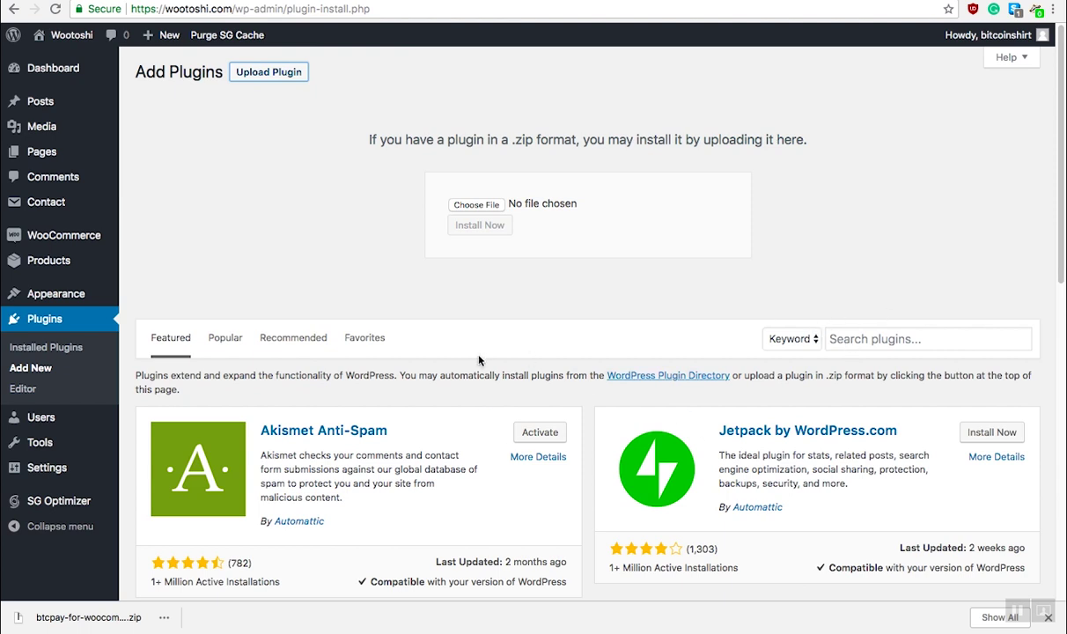
{"action": "left_click", "coordinate": [465, 209]}
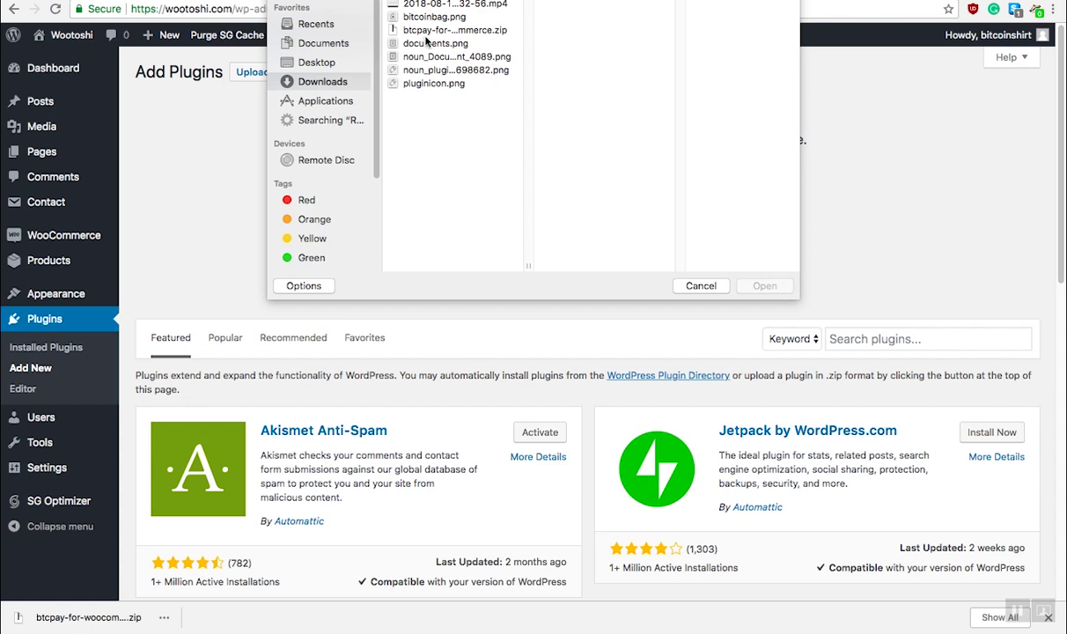
{"action": "left_click", "coordinate": [429, 30]}
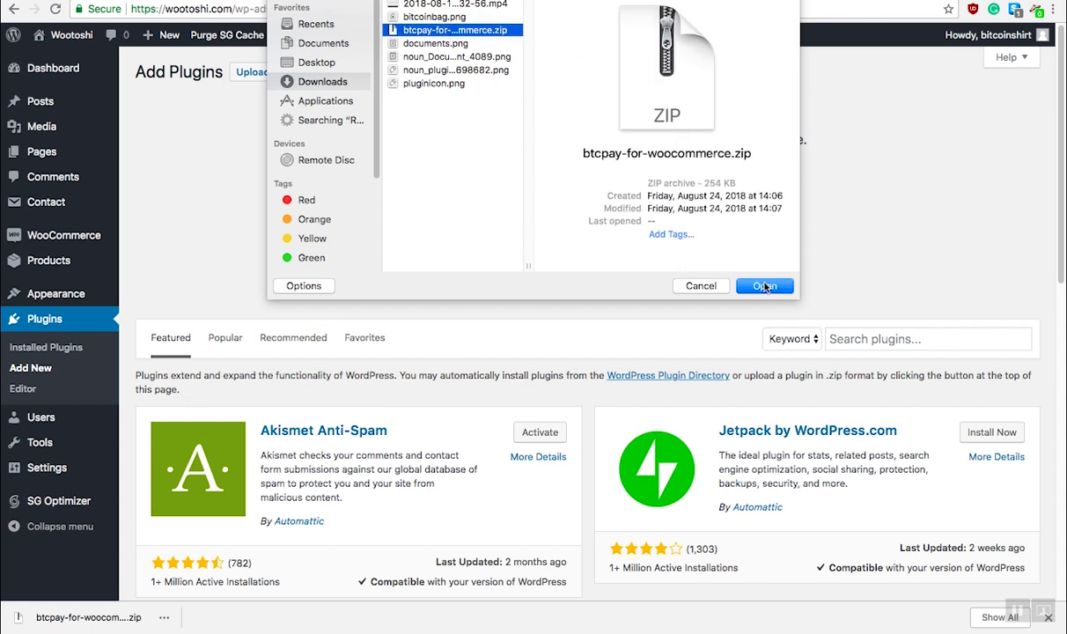
{"action": "left_click", "coordinate": [719, 150]}
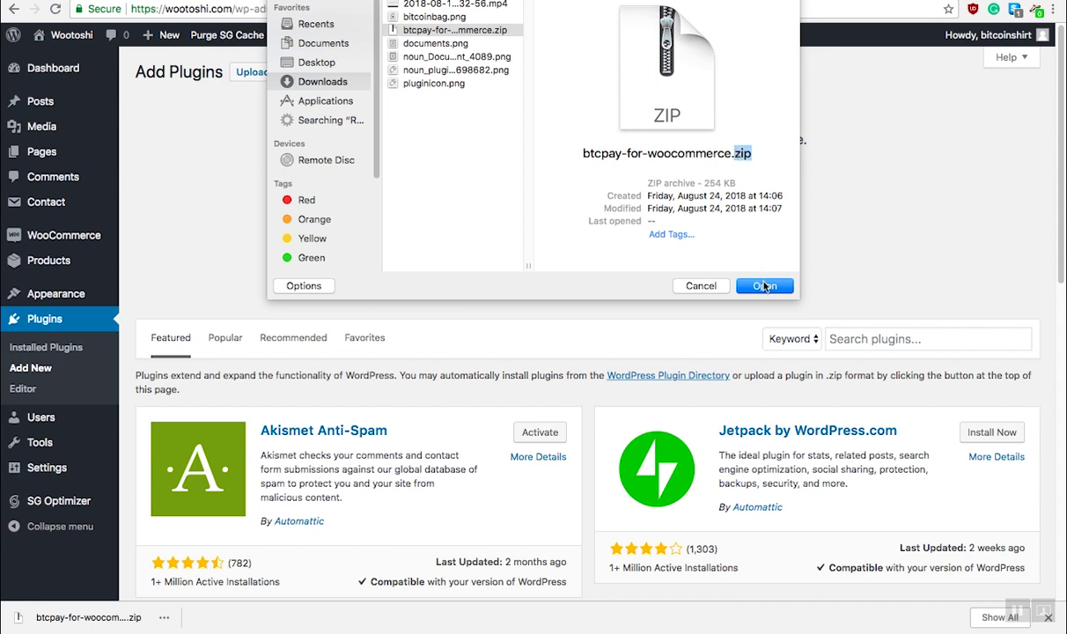
{"action": "left_click", "coordinate": [762, 286]}
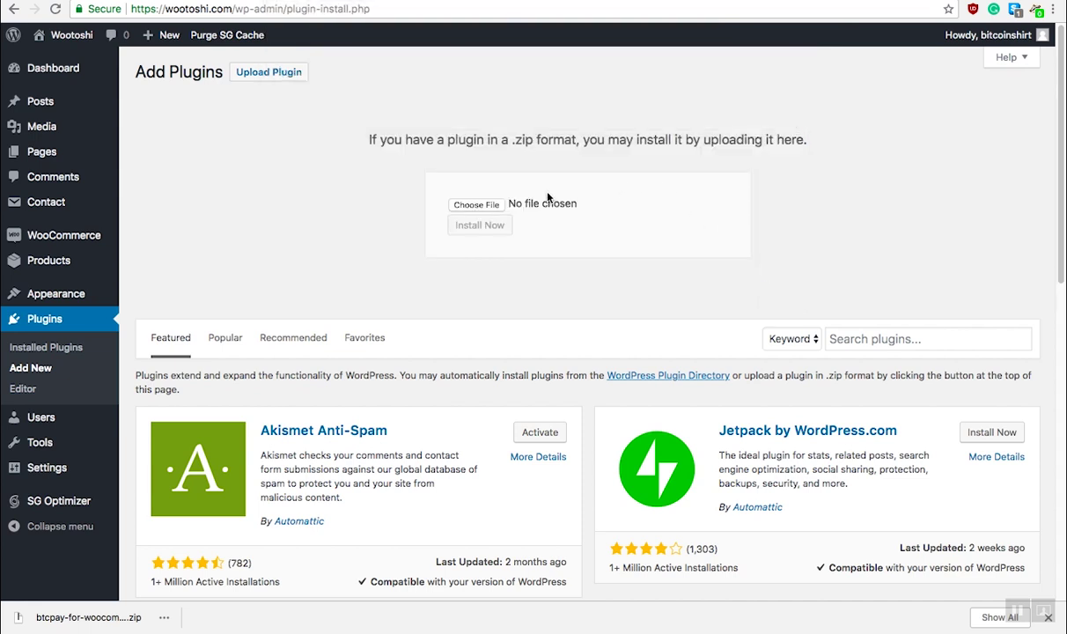
- Install and activate BTCPay for WooCommerce 2.2.24, then confirm it in the plugins list
{"action": "left_click", "coordinate": [491, 228]}
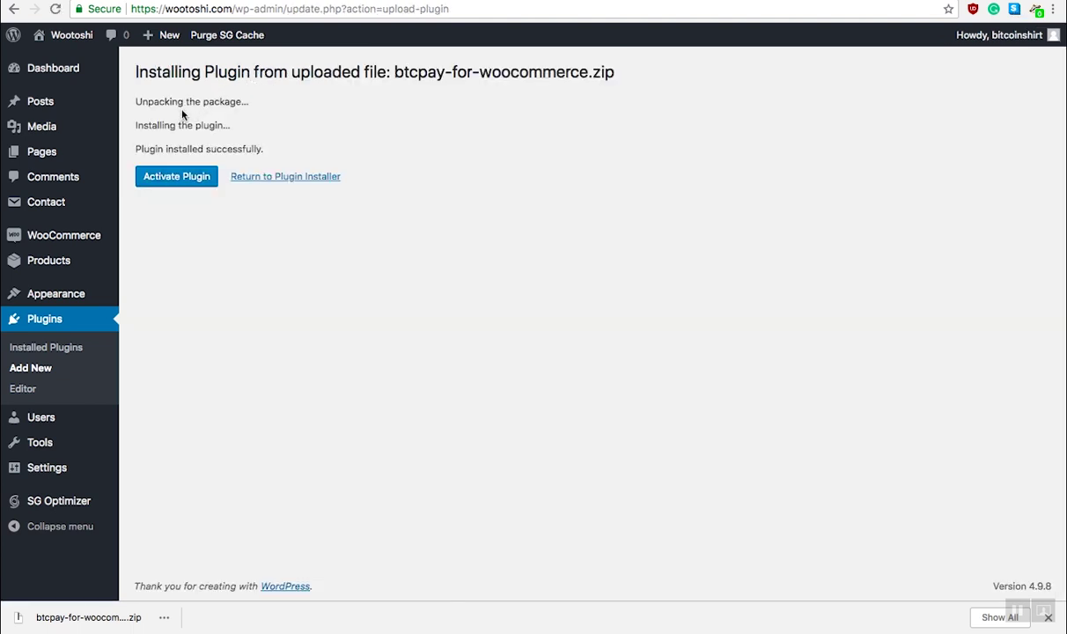
{"action": "left_click", "coordinate": [202, 185]}
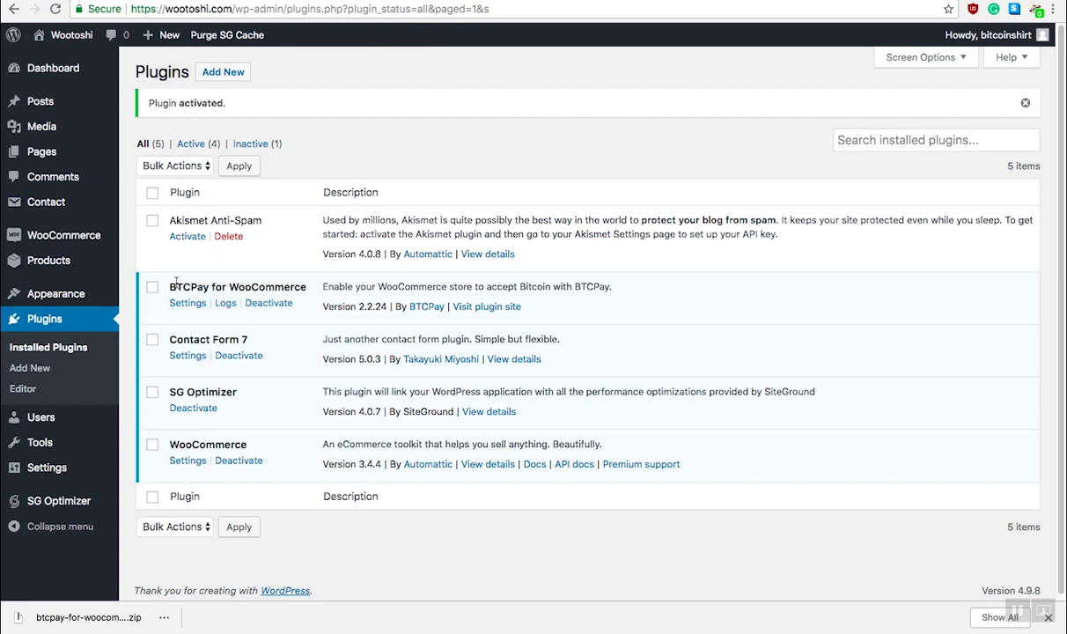
{"action": "left_click_drag", "start_coordinate": [176, 282], "coordinate": [305, 283]}
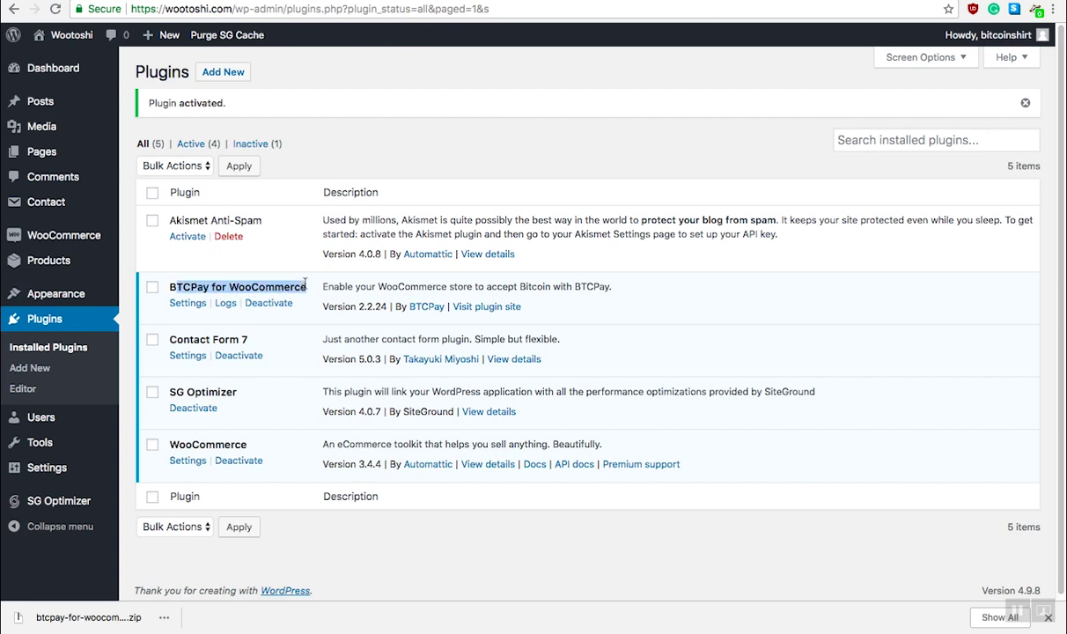
{"action": "left_click", "coordinate": [366, 157]}
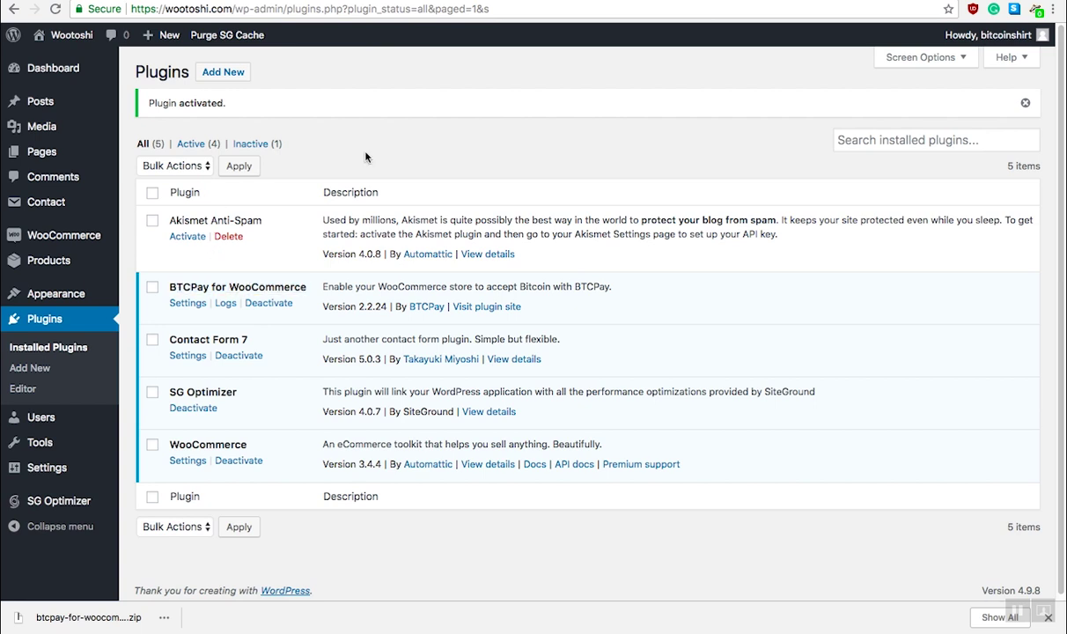